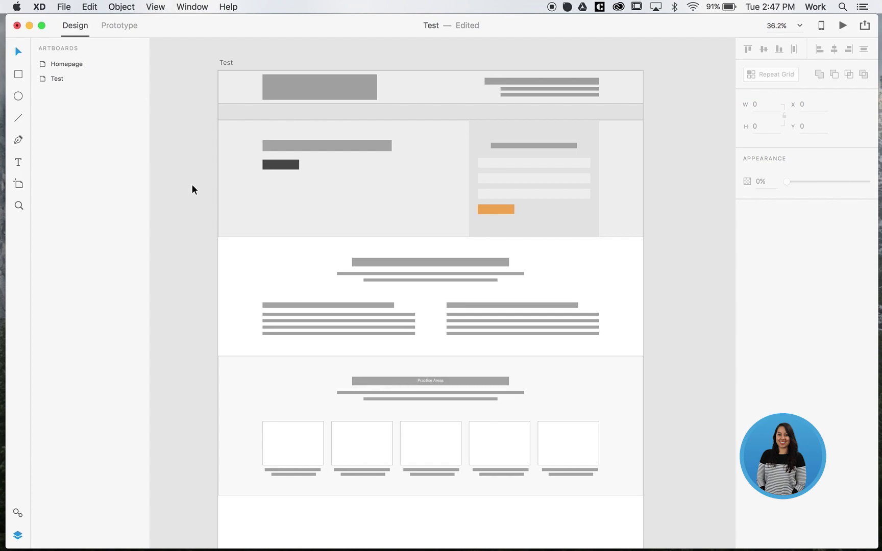
Look over the sections of the Test wireframe artboard and select the Hero group to inspect its dimensions.
{"action": "scroll", "coordinate": [188, 184], "scroll_direction": "down", "scroll_amount": 8}
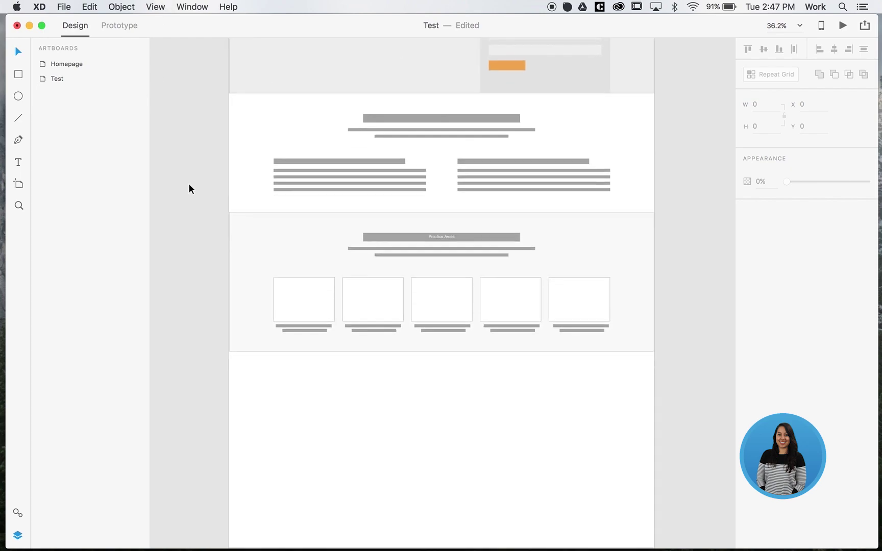
{"action": "scroll", "coordinate": [189, 185], "scroll_direction": "up", "scroll_amount": 5}
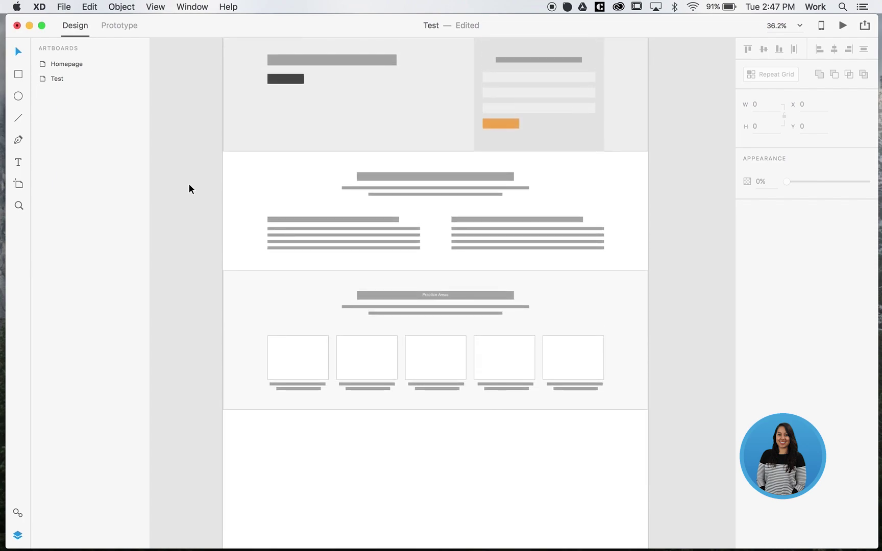
{"action": "scroll", "coordinate": [227, 270], "scroll_direction": "up", "scroll_amount": 7}
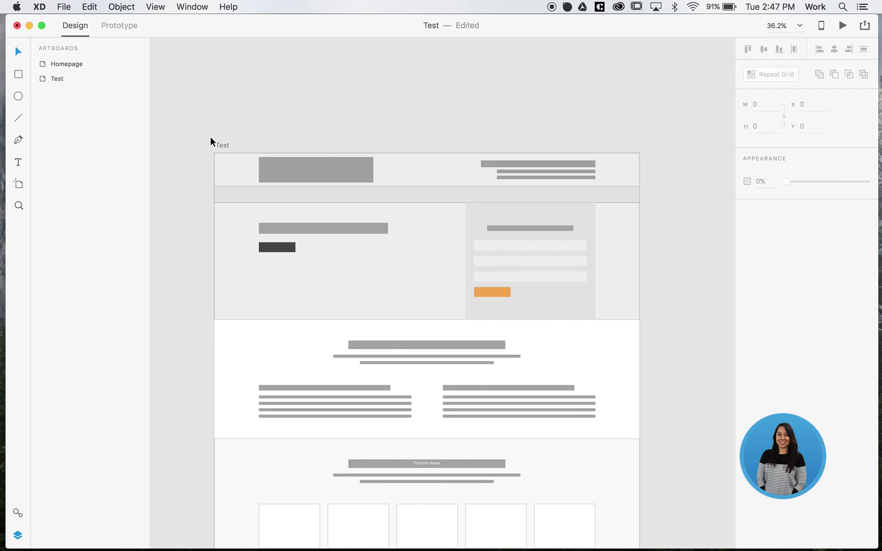
{"action": "scroll", "coordinate": [242, 257], "scroll_direction": "down", "scroll_amount": 6}
{"action": "scroll", "coordinate": [242, 257], "scroll_direction": "up", "scroll_amount": 3}
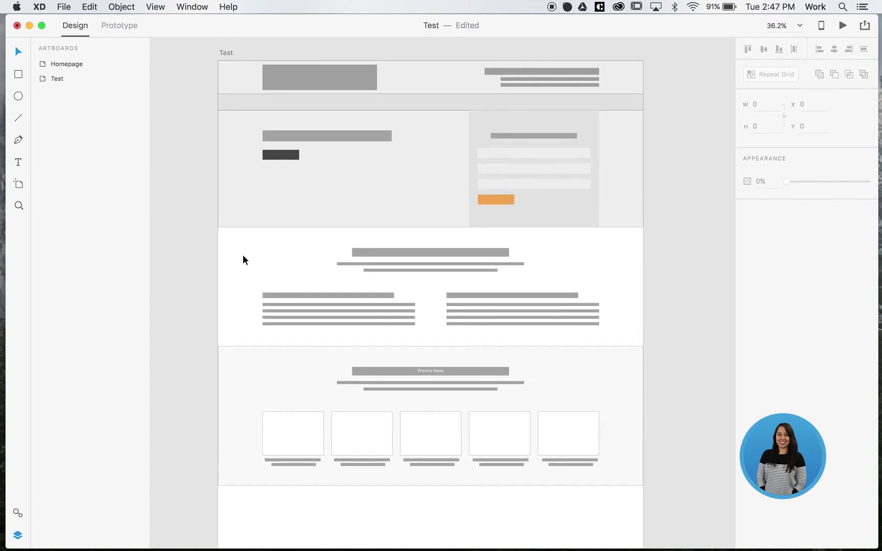
{"action": "left_click", "coordinate": [469, 135]}
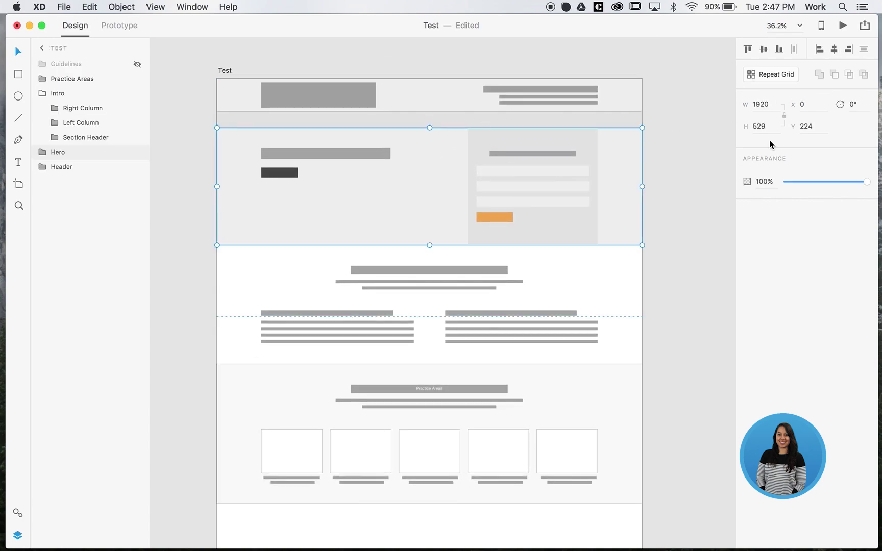
{"action": "left_click", "coordinate": [65, 109]}
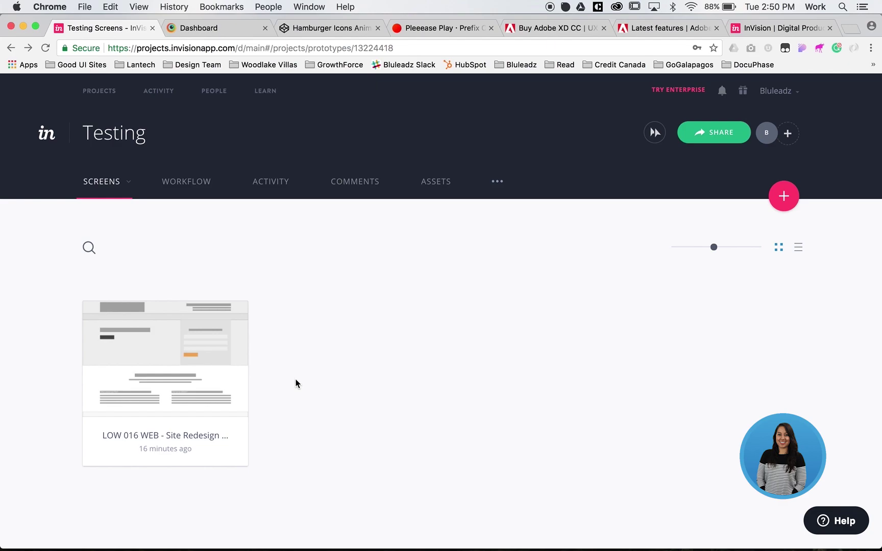
Add a section named Blog above the wireframe screen in the InVision Testing project.
{"action": "scroll", "coordinate": [391, 288], "scroll_direction": "down", "scroll_amount": 1}
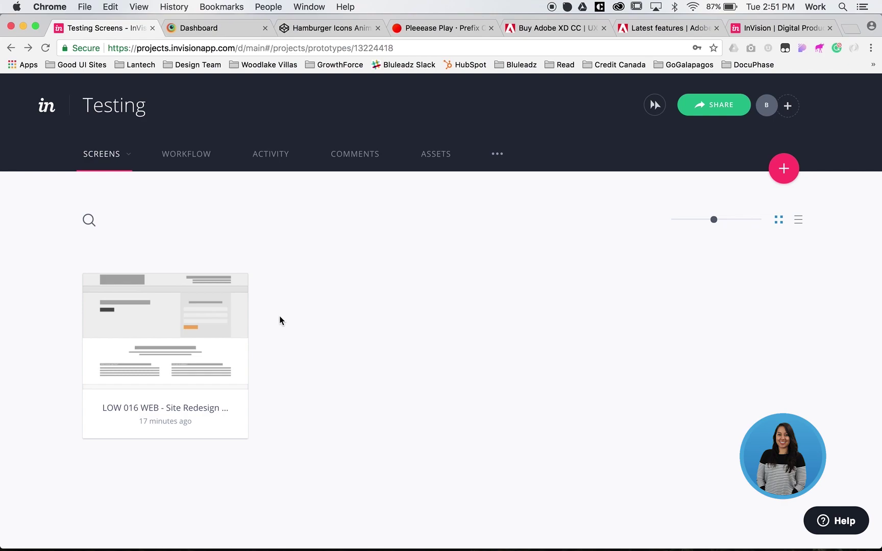
{"action": "mouse_move", "coordinate": [160, 335]}
{"action": "left_click", "coordinate": [188, 156]}
{"action": "left_click", "coordinate": [100, 183]}
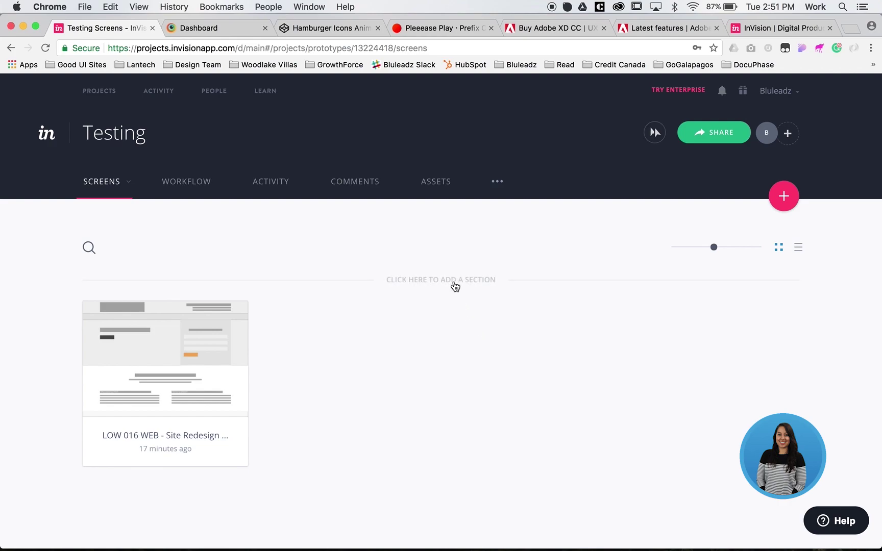
{"action": "left_click", "coordinate": [449, 286]}
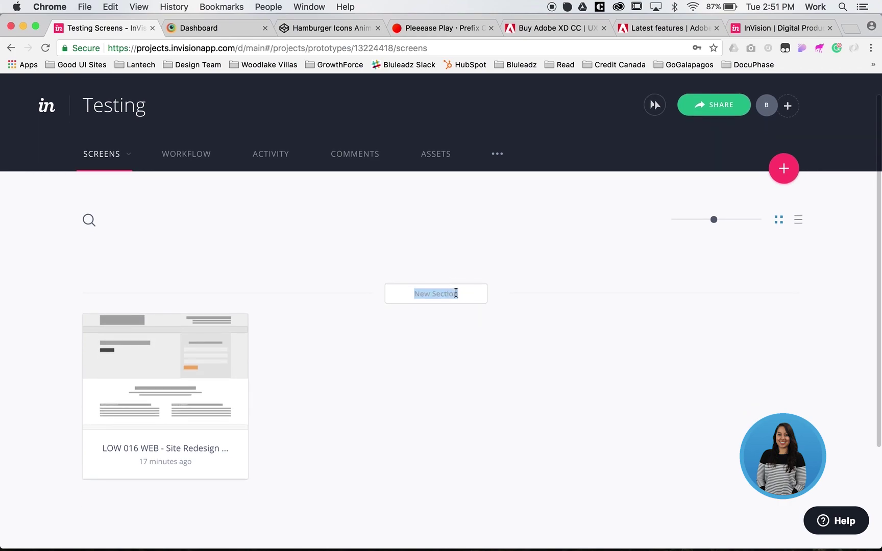
{"action": "key", "text": "BackSpace"}
{"action": "type", "text": "Blog"}
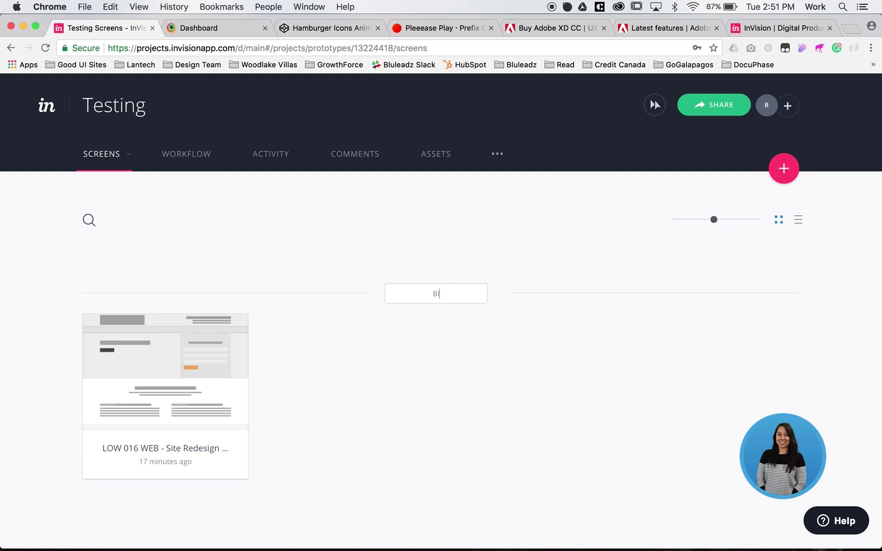
{"action": "key", "text": "Return"}
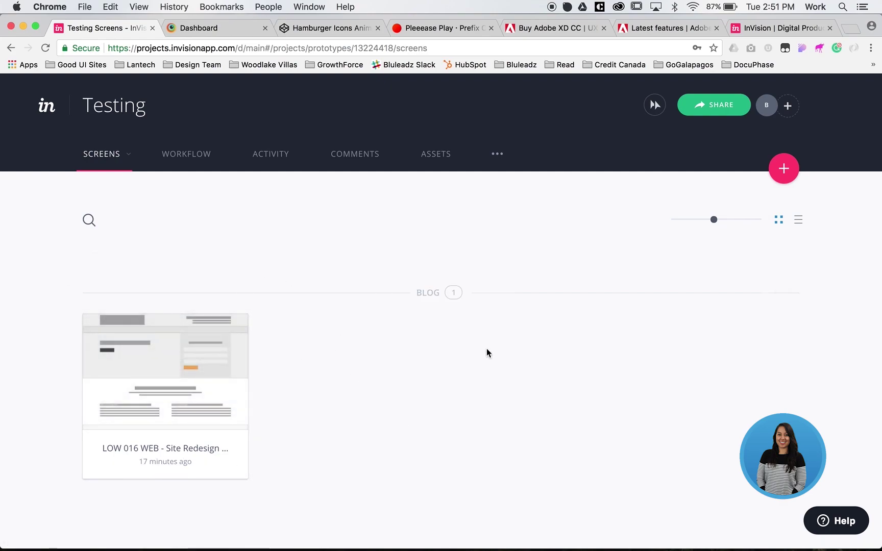
Move the LOW 016 WEB screen to Needs Review on the workflow board and return it to In Progress.
{"action": "scroll", "coordinate": [446, 368], "scroll_direction": "down", "scroll_amount": 2}
{"action": "scroll", "coordinate": [446, 368], "scroll_direction": "up", "scroll_amount": 2}
{"action": "left_click", "coordinate": [197, 200]}
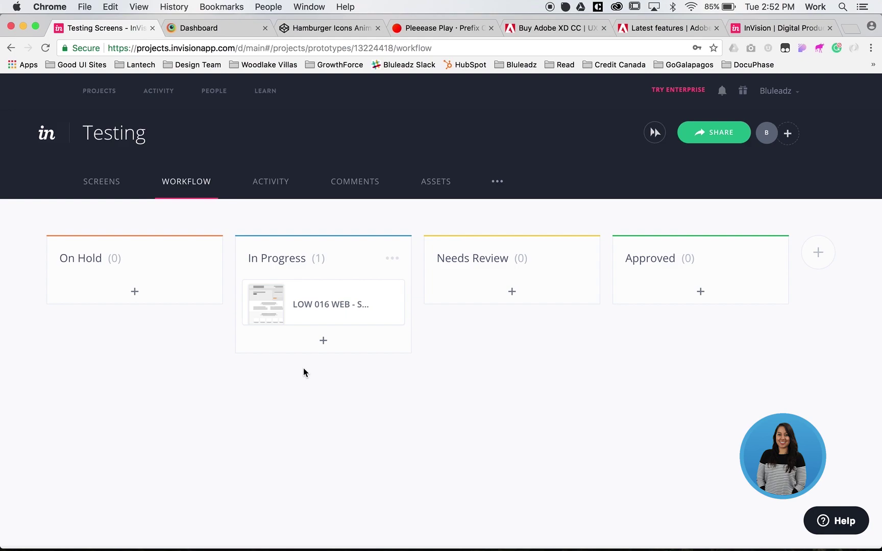
{"action": "left_click_drag", "start_coordinate": [272, 309], "coordinate": [464, 310]}
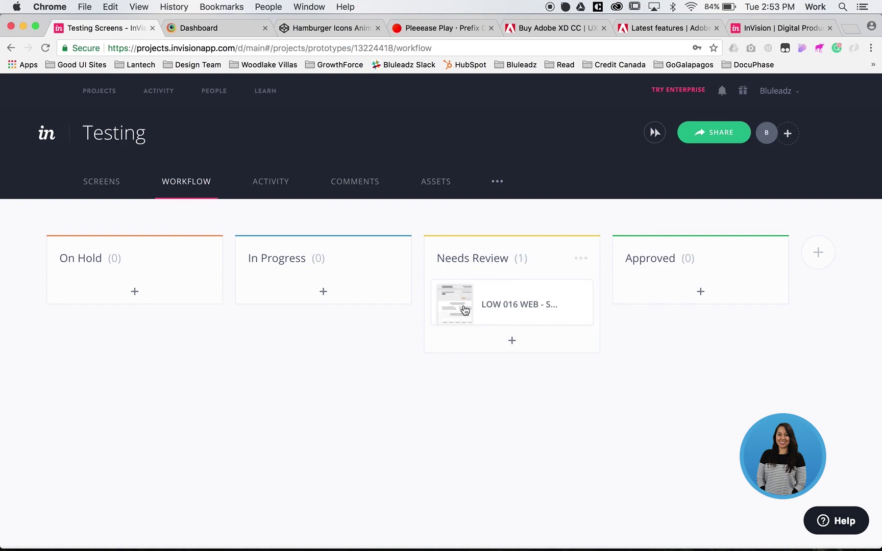
{"action": "left_click_drag", "start_coordinate": [465, 309], "coordinate": [273, 303]}
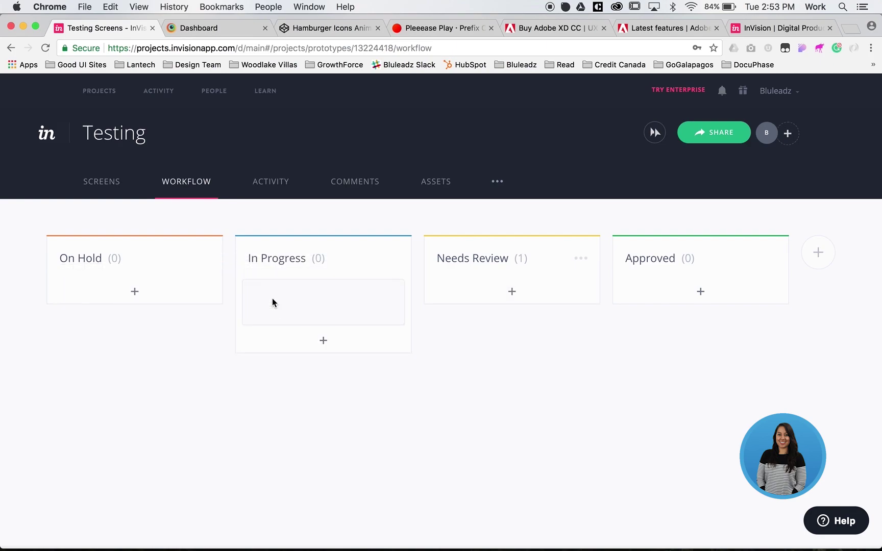
Review the Testing project's activity history, comments and assets.
{"action": "left_click", "coordinate": [268, 184]}
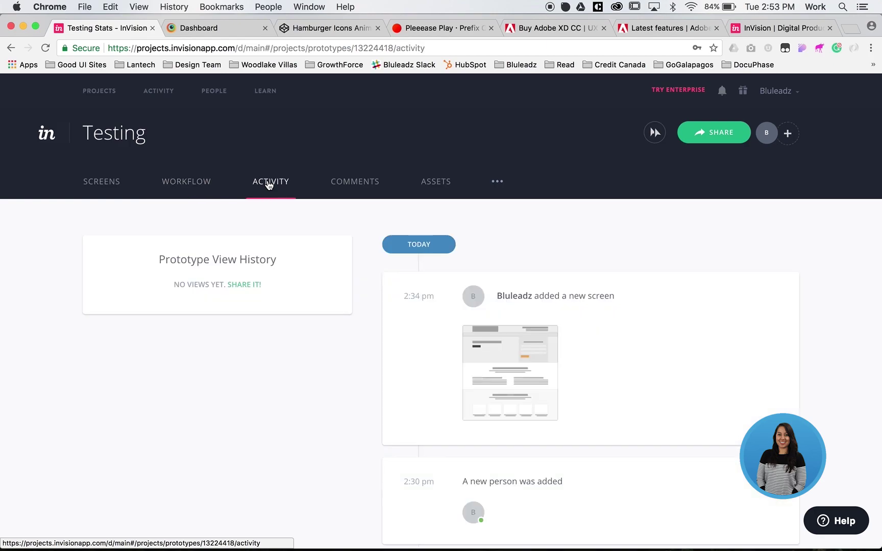
{"action": "scroll", "coordinate": [345, 234], "scroll_direction": "down", "scroll_amount": 3}
{"action": "scroll", "coordinate": [338, 225], "scroll_direction": "up", "scroll_amount": 3}
{"action": "left_click", "coordinate": [358, 184]}
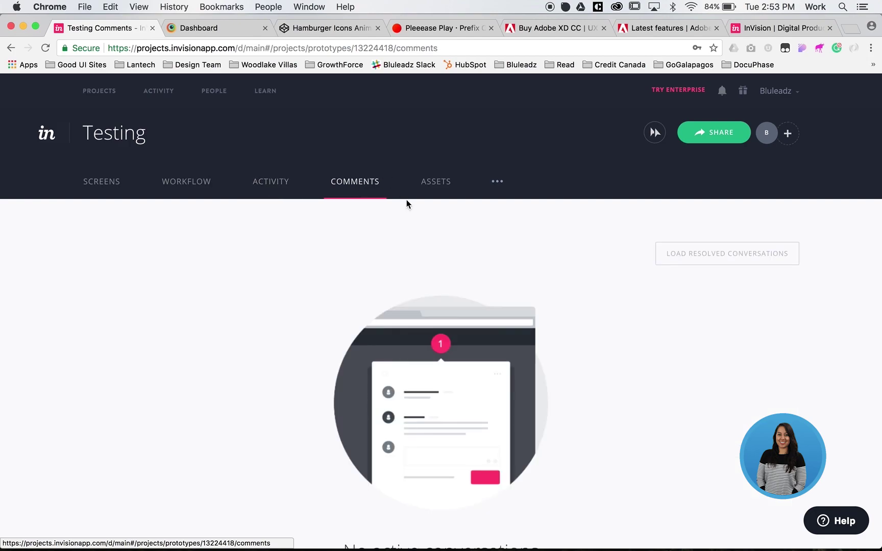
{"action": "scroll", "coordinate": [416, 224], "scroll_direction": "down", "scroll_amount": 2}
{"action": "scroll", "coordinate": [416, 227], "scroll_direction": "up", "scroll_amount": 3}
{"action": "left_click", "coordinate": [433, 184]}
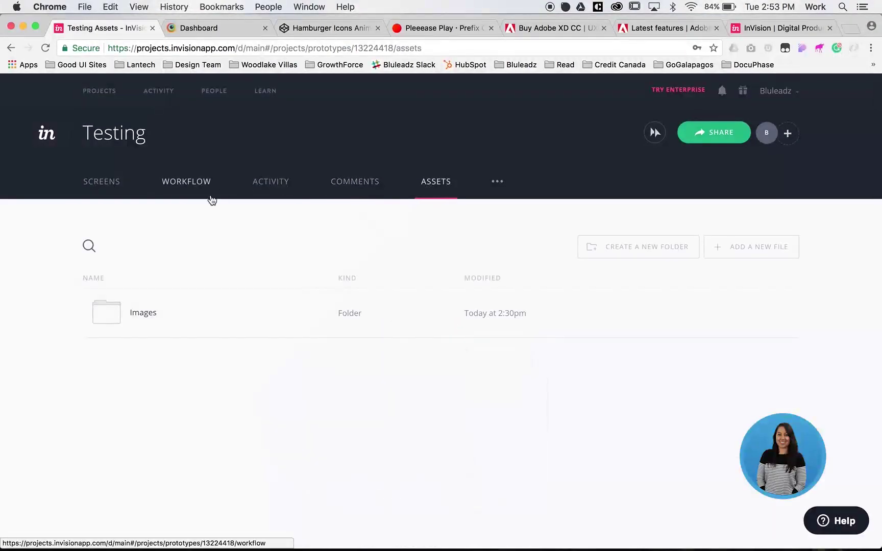
Return to the project's screens, view the options for adding new screens, and dismiss them.
{"action": "left_click", "coordinate": [108, 196]}
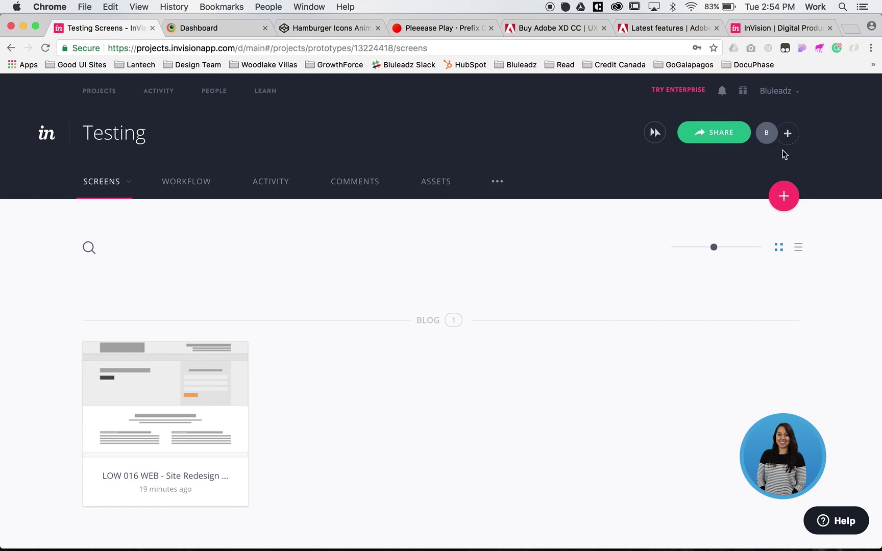
{"action": "left_click", "coordinate": [784, 193]}
{"action": "left_click", "coordinate": [787, 205]}
{"action": "left_click", "coordinate": [788, 206]}
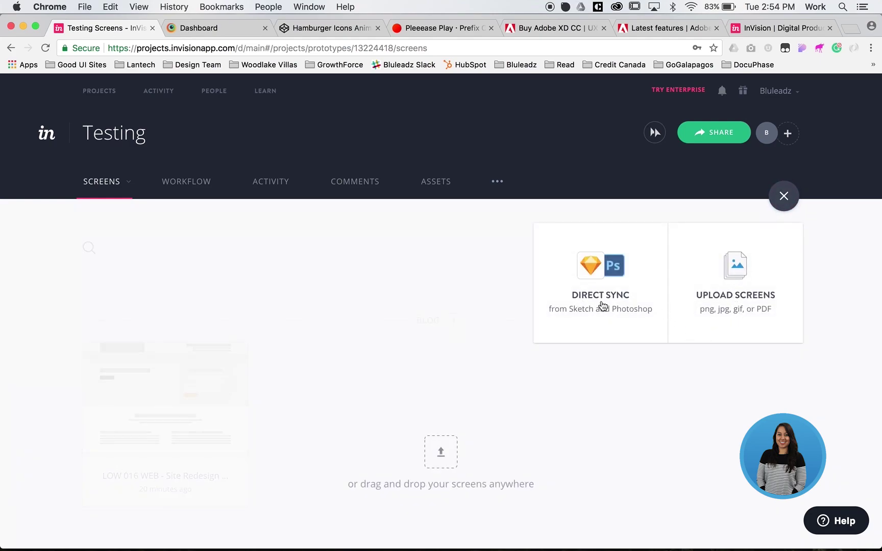
{"action": "left_click", "coordinate": [783, 202]}
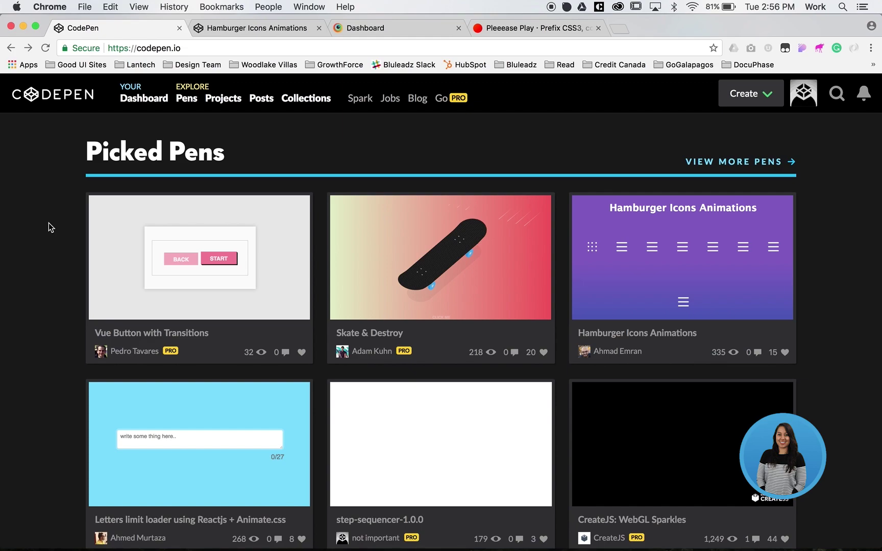
Open the Skate & Destroy picked pen on CodePen and fork it.
{"action": "left_click", "coordinate": [340, 281]}
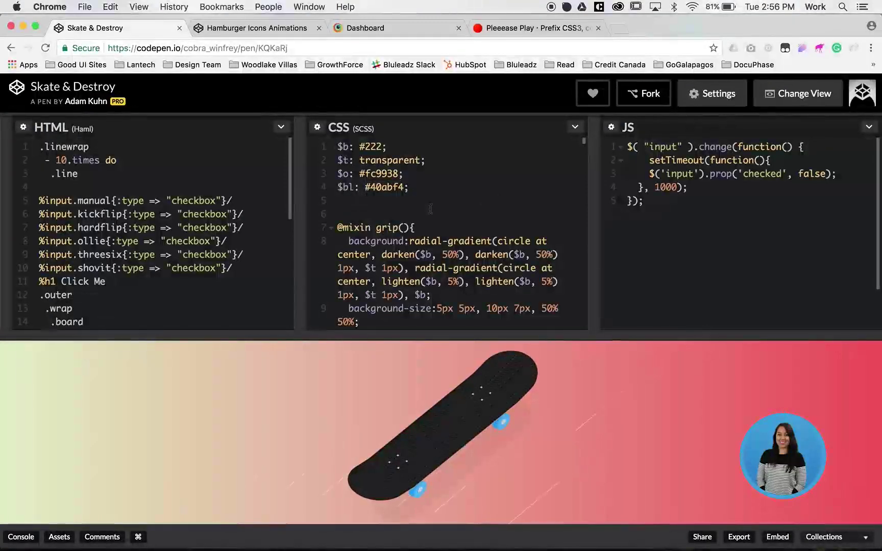
{"action": "left_click", "coordinate": [650, 101]}
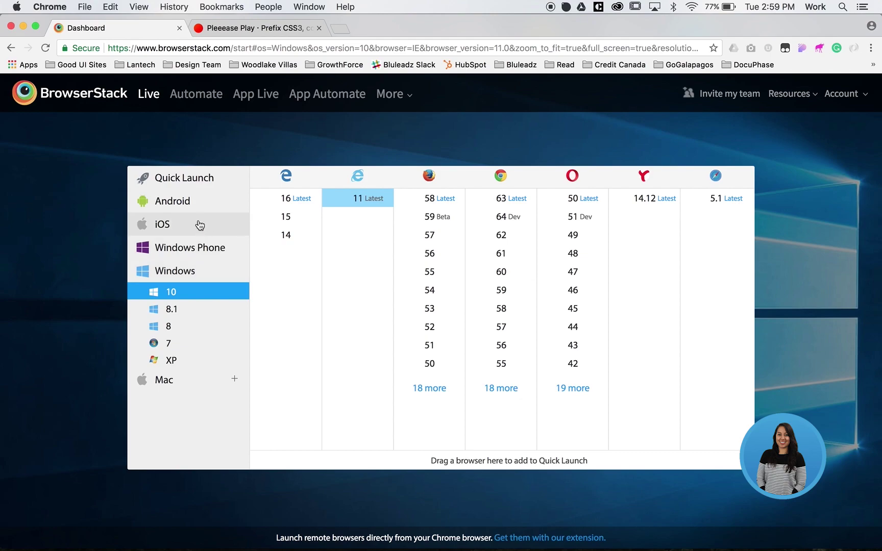
Look through the BrowserStack test platforms, show the browsers offered for Windows 8.1, and close the dashboard.
{"action": "left_click", "coordinate": [183, 227]}
{"action": "left_click", "coordinate": [176, 271]}
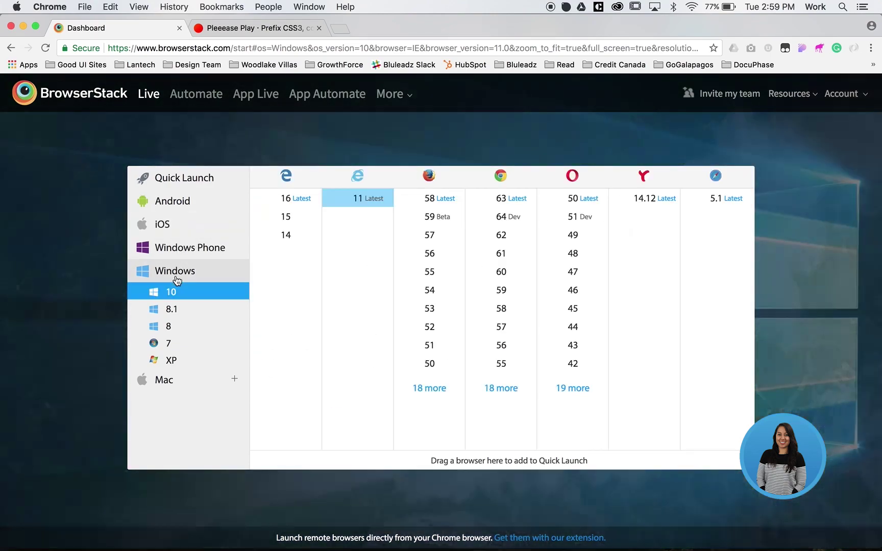
{"action": "left_click", "coordinate": [170, 309]}
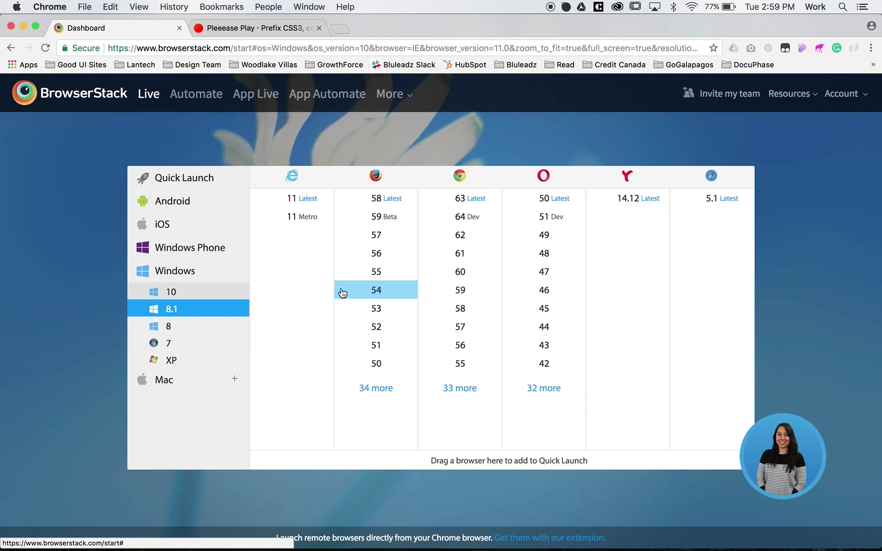
{"action": "key", "text": "super+w"}
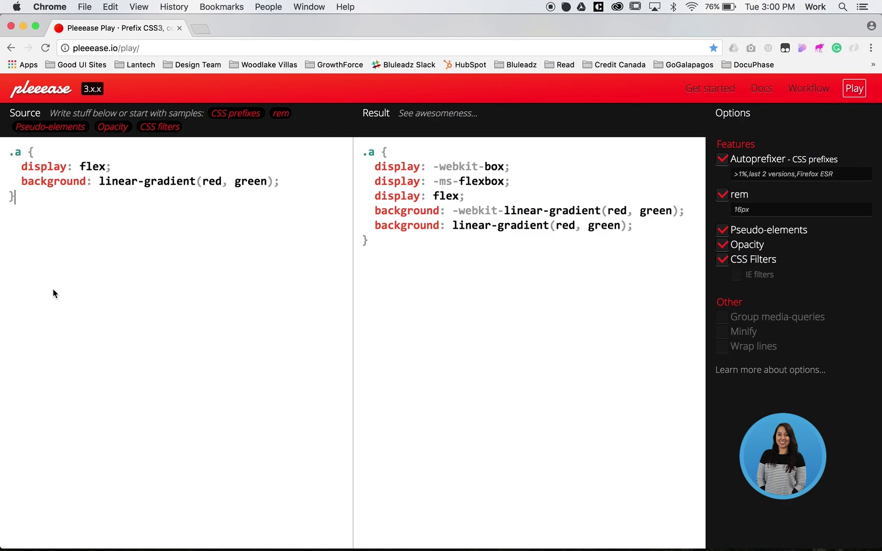
Highlight the prefixed background lines in the result and the source CSS rule in Pleeease, and toggle IE filters on and off.
{"action": "left_click_drag", "start_coordinate": [631, 225], "coordinate": [369, 211]}
{"action": "left_click", "coordinate": [396, 217]}
{"action": "left_click_drag", "start_coordinate": [27, 202], "coordinate": [2, 150]}
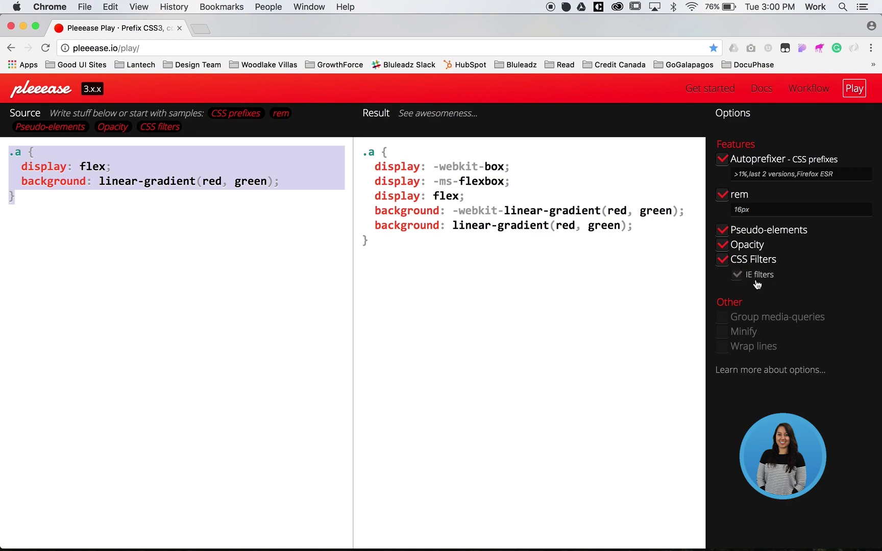
{"action": "left_click", "coordinate": [738, 279]}
{"action": "left_click", "coordinate": [737, 276]}
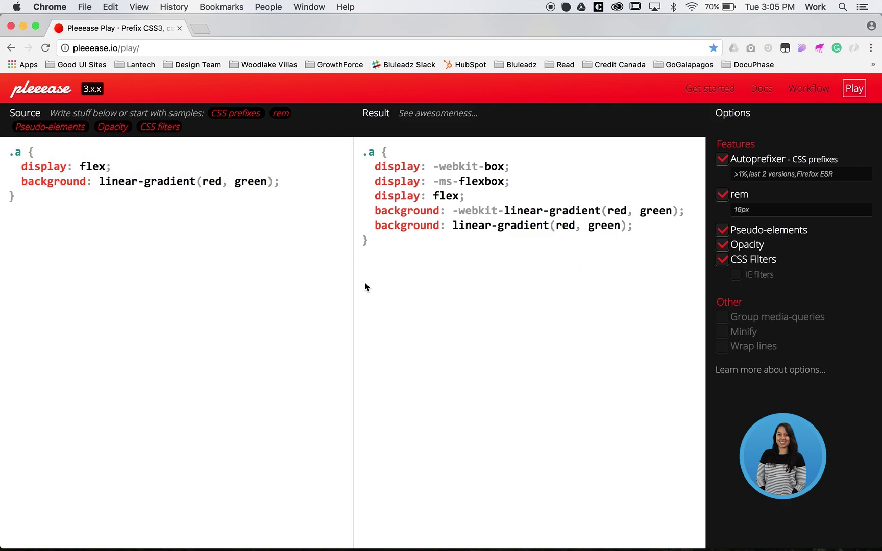